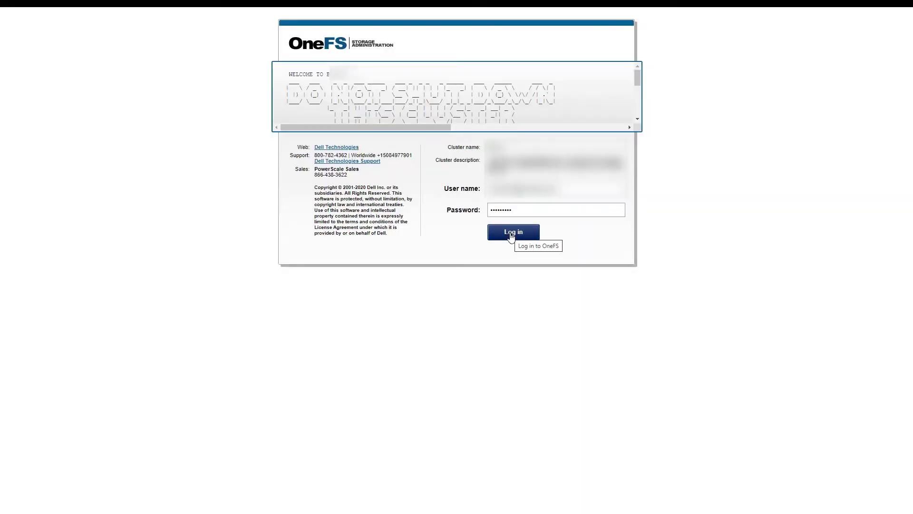
Step: Log in and open node 5's Node status page from the Dashboard Cluster status table
{"action": "left_click", "coordinate": [512, 237]}
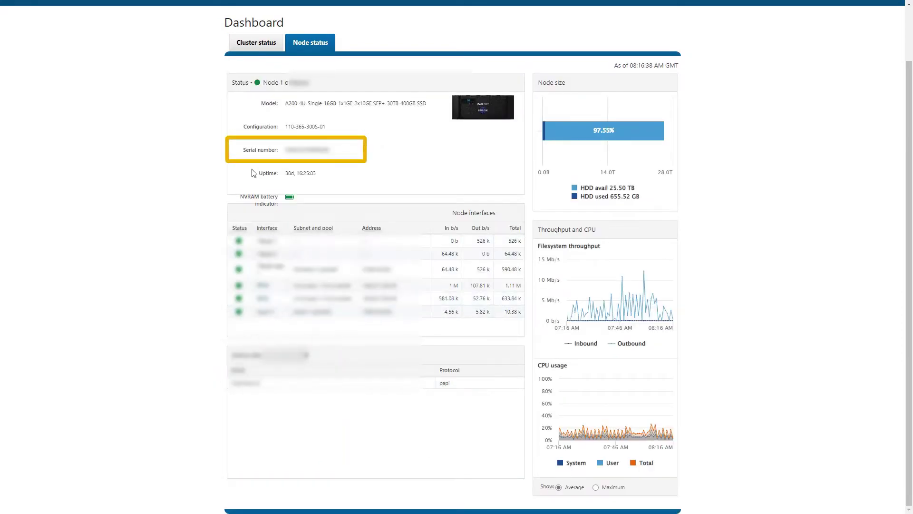
{"action": "left_click", "coordinate": [258, 44]}
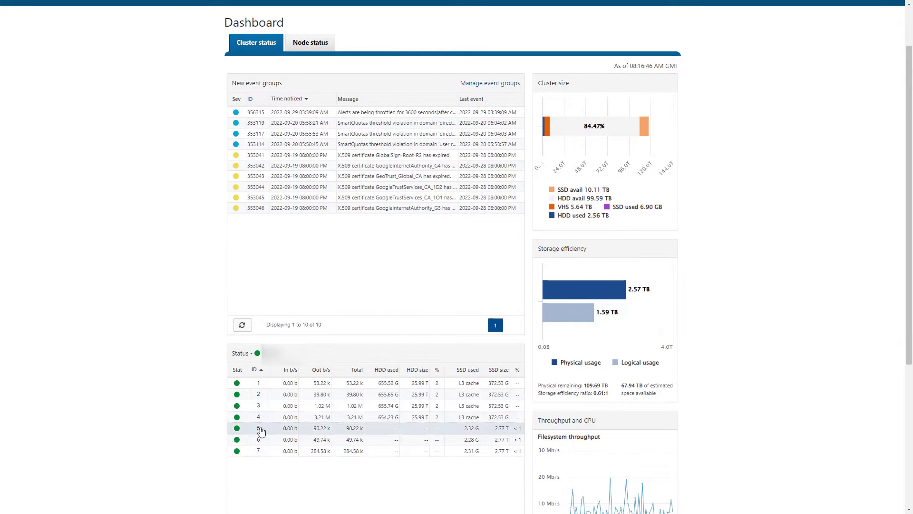
{"action": "left_click", "coordinate": [260, 431]}
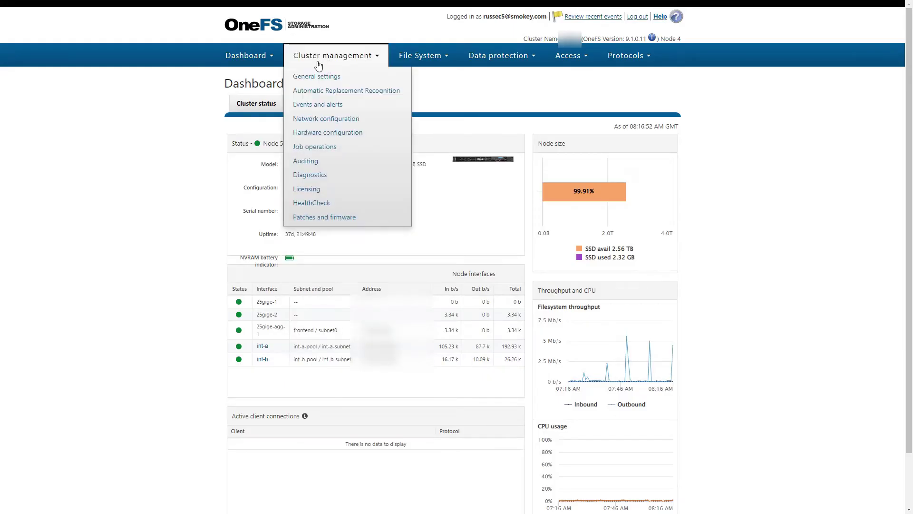
Step: Open Cluster management > Licensing to view the OneFS license ID
{"action": "left_click", "coordinate": [301, 191]}
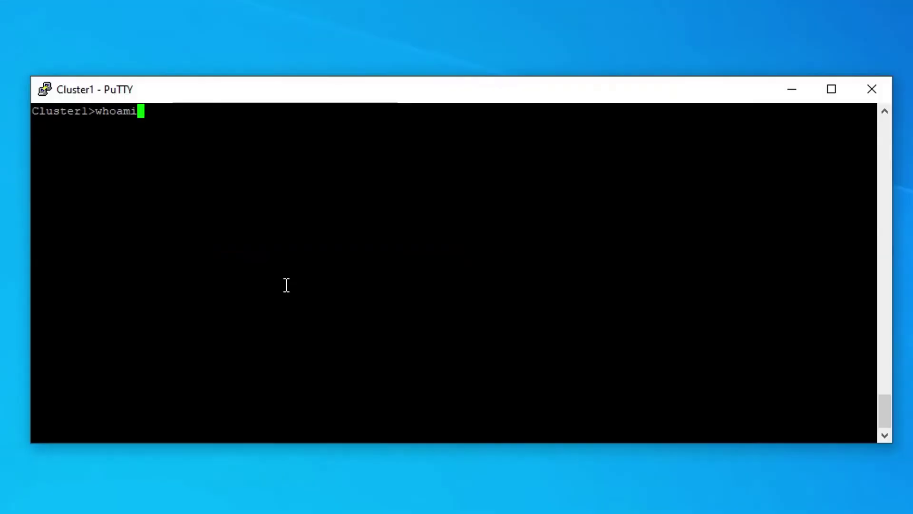
Step: Verify root with whoami, then run isi_for_array isi_hw_status filtered for serno and prod
{"action": "key", "text": "Return"}
{"action": "type", "text": "isi_for_array -s 'isi_hw_status | egrep -i \"serno\"'"}
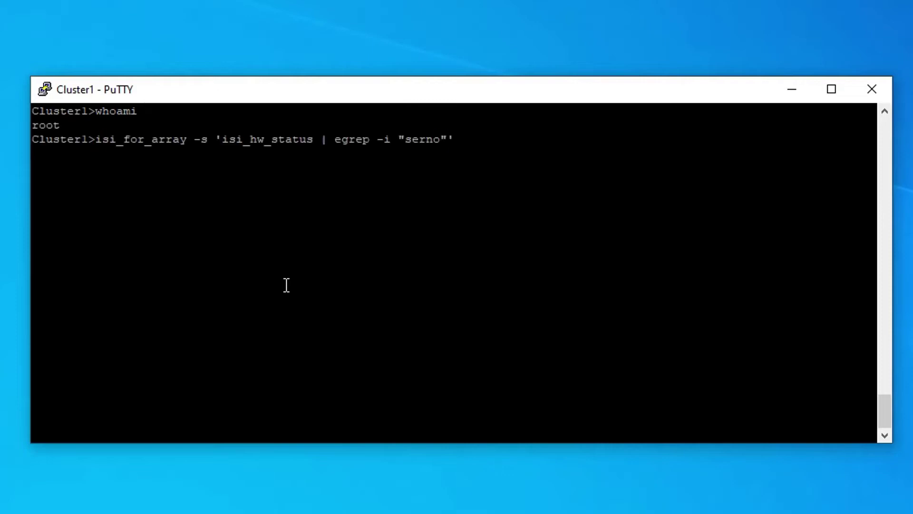
{"action": "key", "text": "Return"}
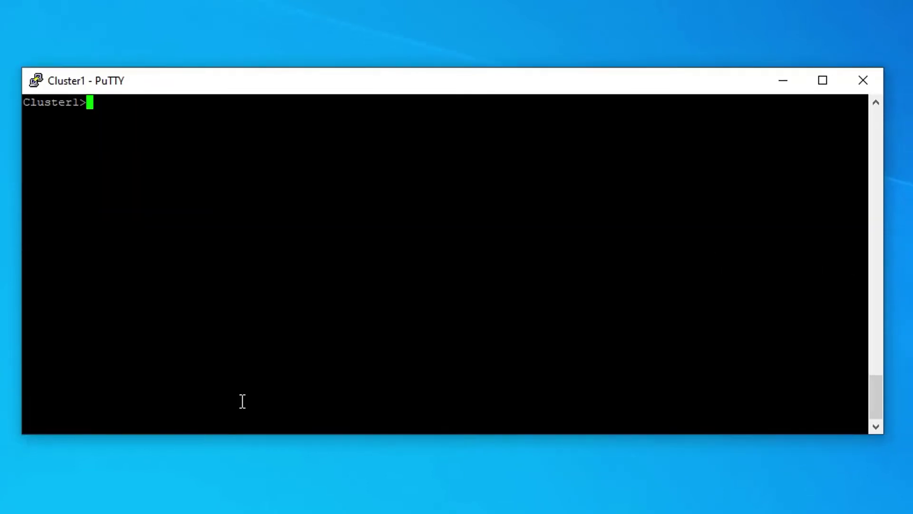
{"action": "type", "text": "whoam"}
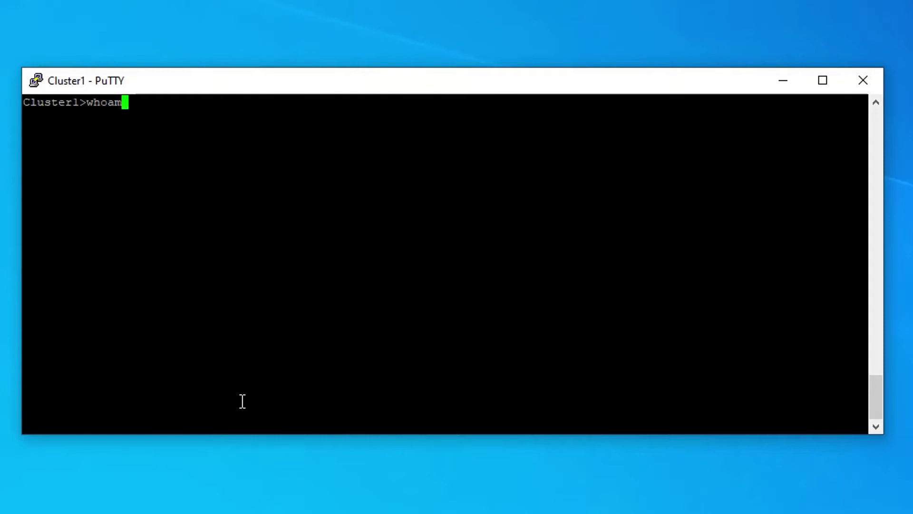
{"action": "type", "text": "i"}
{"action": "key", "text": "Return"}
{"action": "type", "text": "isi_for_array -s 'isi_hw_status | egrep -i \"serno|prod\"'"}
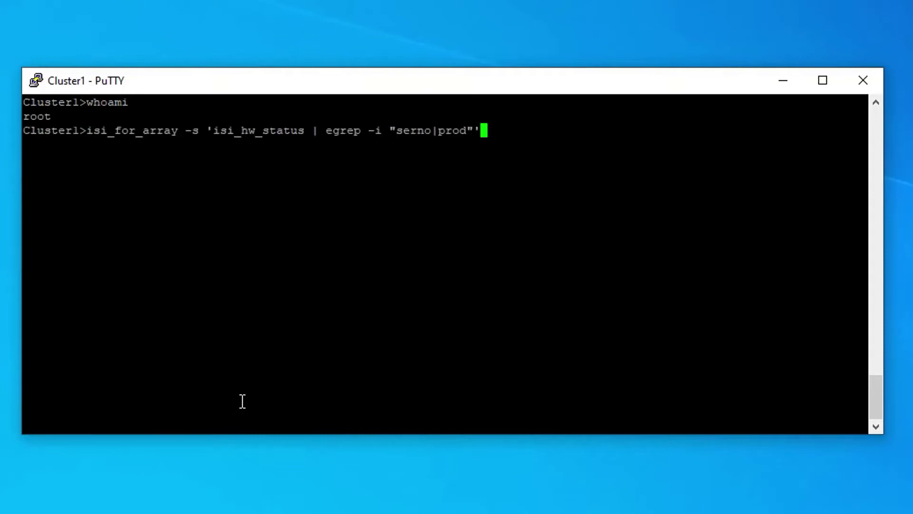
{"action": "key", "text": "Return"}
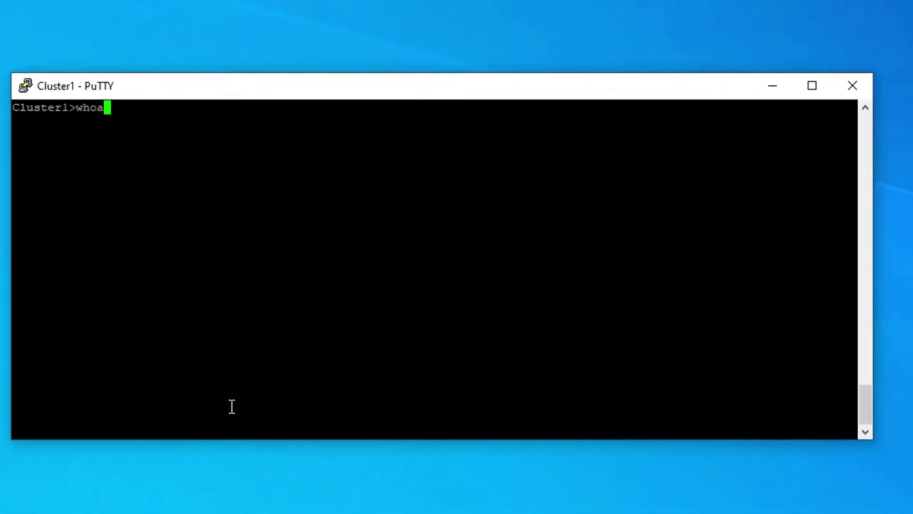
{"action": "type", "text": "mi"}
Step: Confirm root with whoami, then run isi license list | grep -i "onefs license"
{"action": "key", "text": "Return"}
{"action": "key", "text": "Up"}
{"action": "key", "text": "BackSpace"}
{"action": "key", "text": "BackSpace"}
{"action": "key", "text": "BackSpace"}
{"action": "type", "text": "isi license list | grep -i \"onefs license\""}
{"action": "key", "text": "Return"}
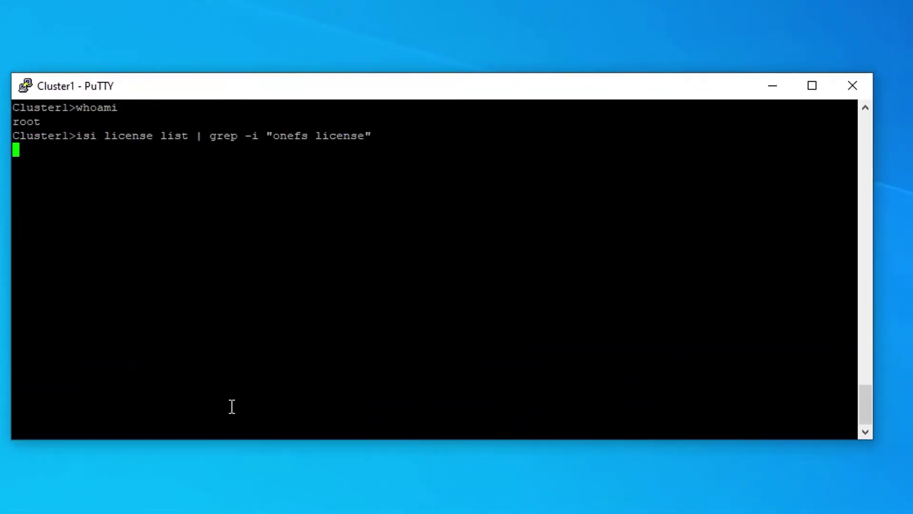